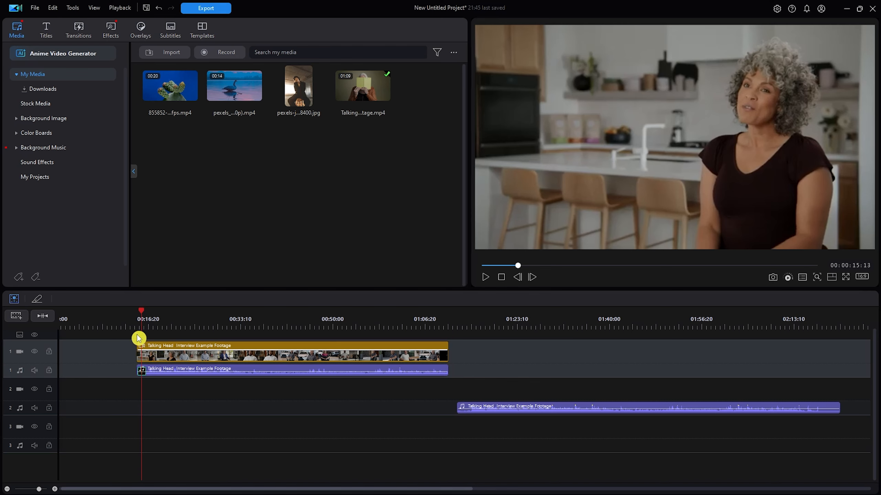
Play the opening of the interview clip on track 1 and check where the separate audio clip on track 2 falls
{"action": "left_click", "coordinate": [135, 327]}
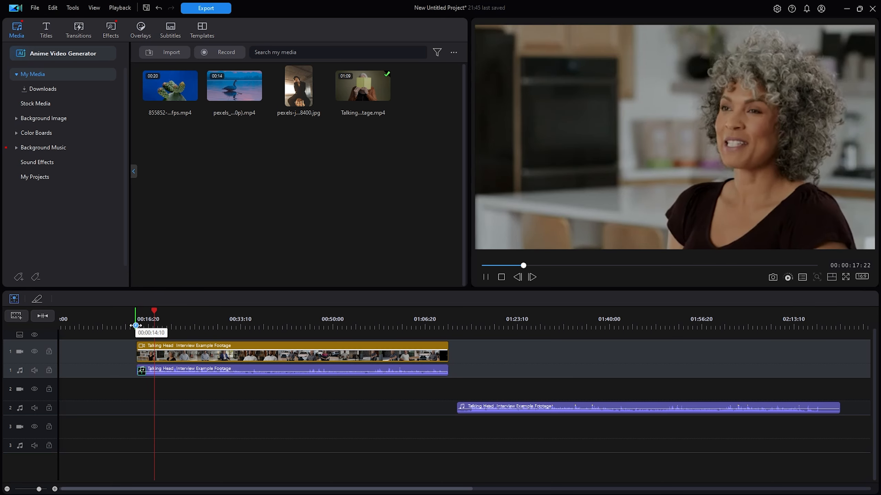
{"action": "key", "text": "space"}
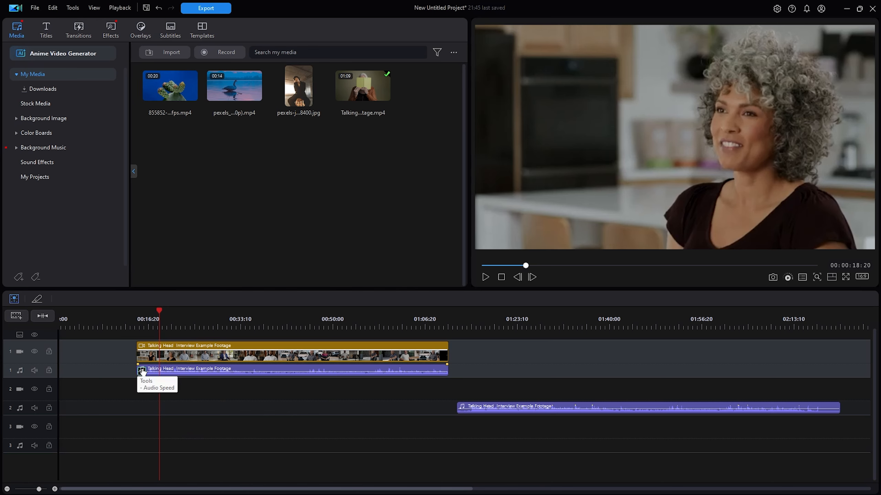
{"action": "left_click_drag", "start_coordinate": [212, 328], "coordinate": [155, 326]}
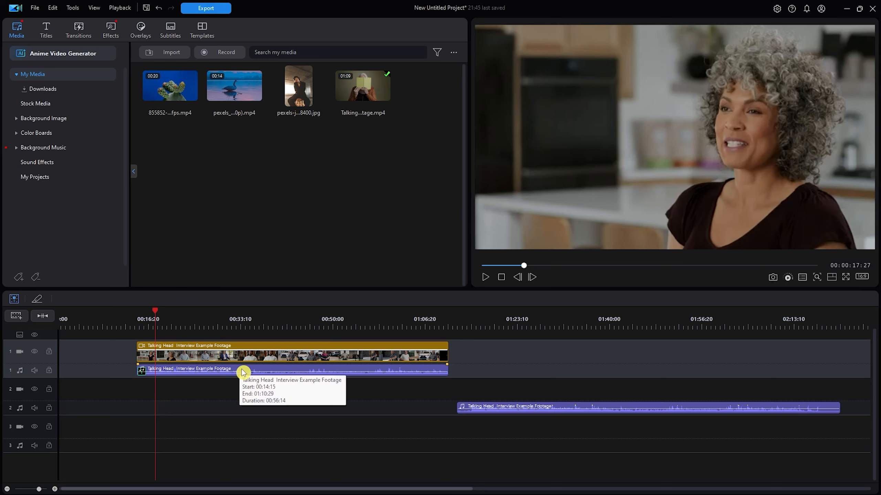
{"action": "left_click", "coordinate": [456, 323]}
{"action": "left_click_drag", "start_coordinate": [457, 323], "coordinate": [572, 323]}
{"action": "left_click", "coordinate": [468, 330]}
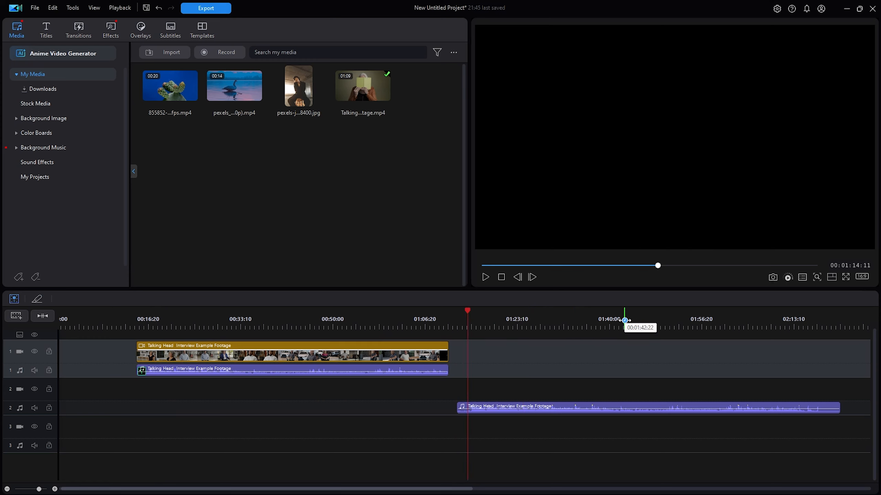
{"action": "left_click", "coordinate": [629, 322]}
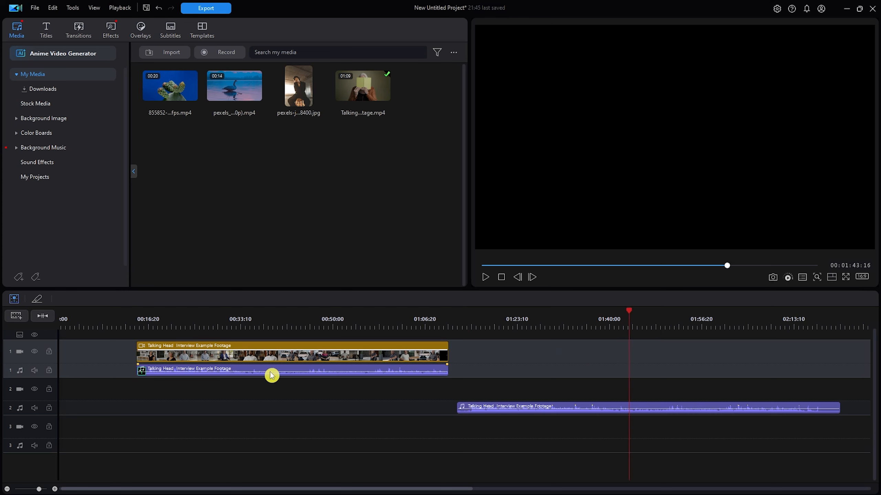
{"action": "left_click", "coordinate": [184, 322]}
{"action": "left_click", "coordinate": [173, 350]}
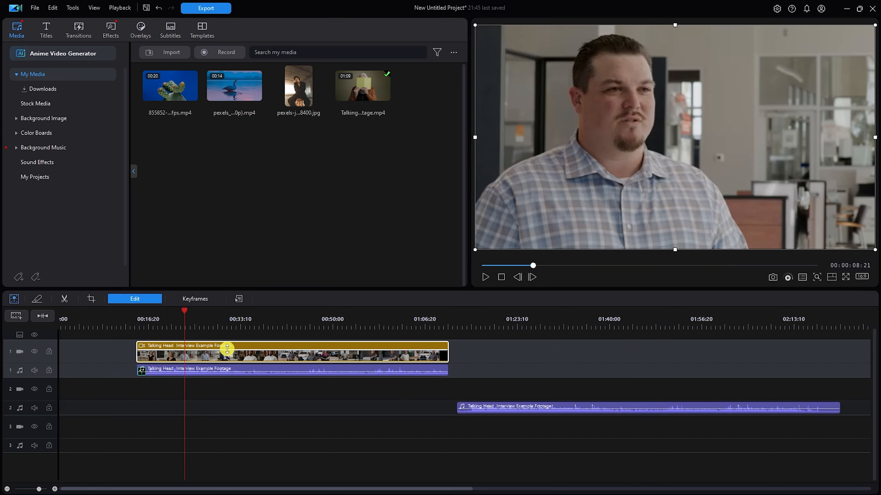
Play the start of the interview video and its closing shots around 01:03 to compare lip movement with the sound
{"action": "left_click_drag", "start_coordinate": [145, 325], "coordinate": [289, 312]}
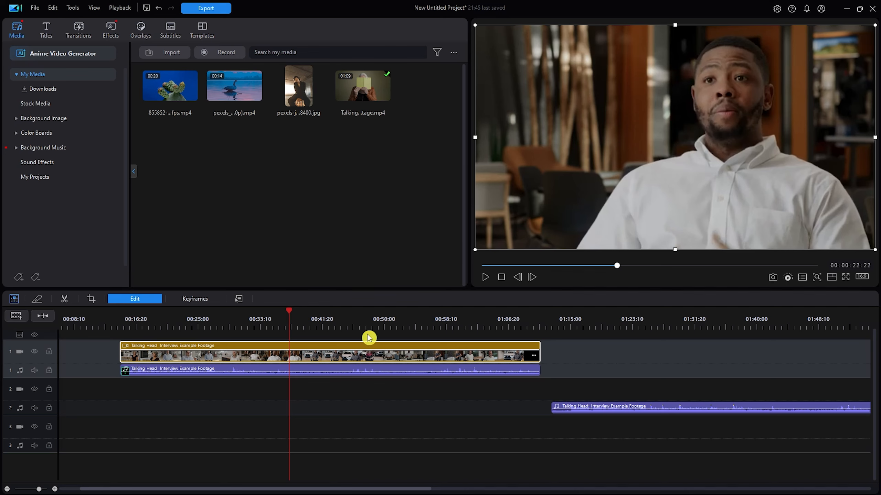
{"action": "left_click", "coordinate": [133, 324]}
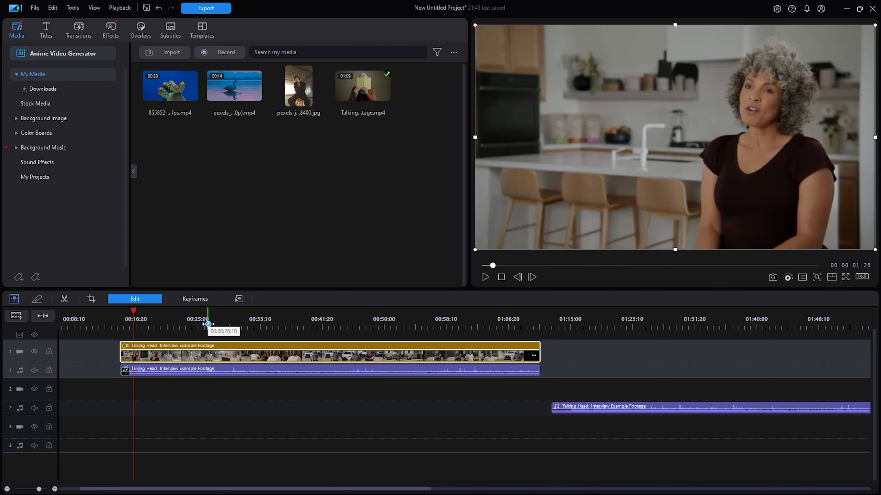
{"action": "key", "text": "space"}
{"action": "left_click", "coordinate": [345, 334]}
{"action": "left_click", "coordinate": [484, 322]}
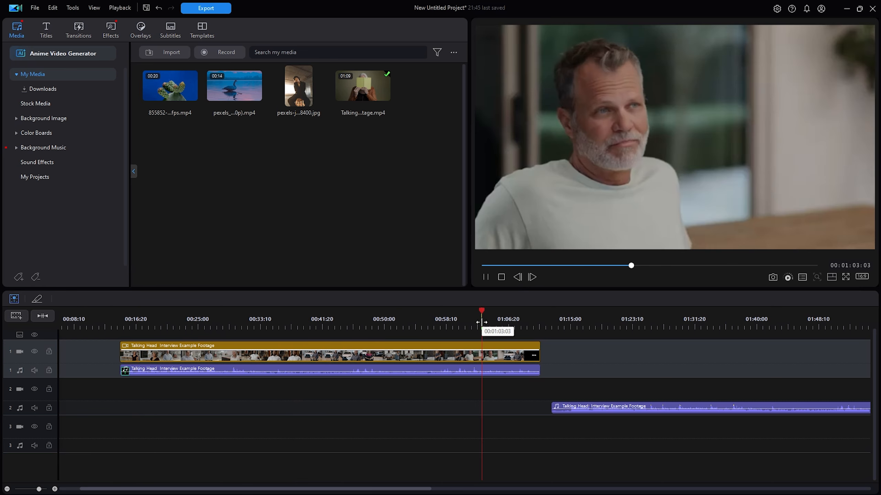
{"action": "key", "text": "space"}
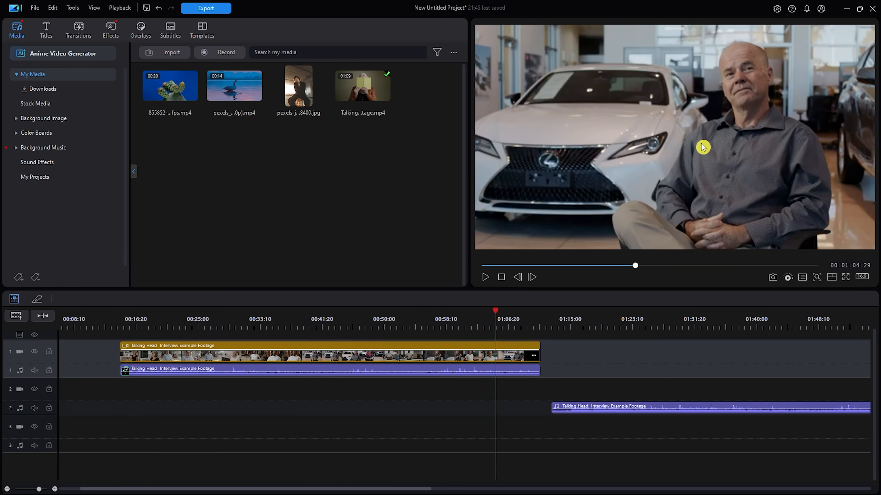
{"action": "key", "text": "space"}
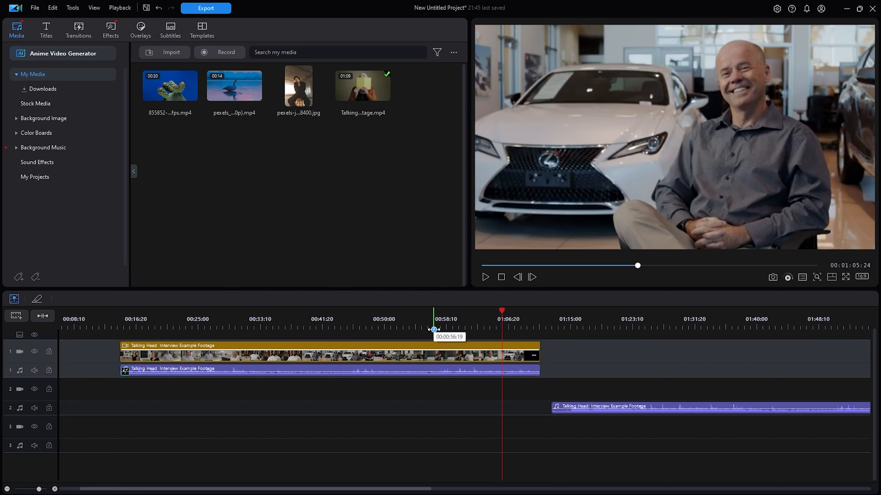
Examine the interview video's shots and its ending for a recognisable sync point near 01:04
{"action": "left_click", "coordinate": [434, 327]}
{"action": "left_click", "coordinate": [449, 327]}
{"action": "left_click", "coordinate": [398, 326]}
{"action": "left_click", "coordinate": [374, 327]}
{"action": "left_click", "coordinate": [329, 327]}
{"action": "left_click", "coordinate": [287, 327]}
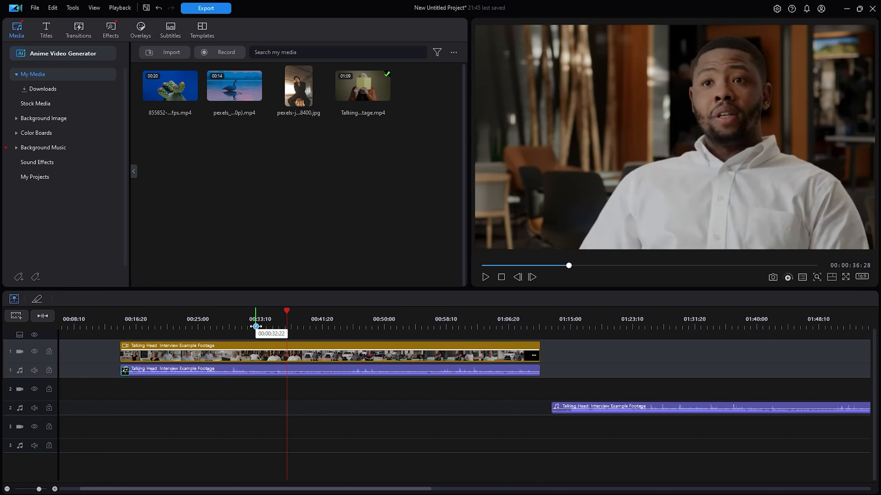
{"action": "left_click", "coordinate": [256, 327]}
{"action": "scroll", "coordinate": [177, 327], "scroll_direction": "up", "scroll_amount": 1}
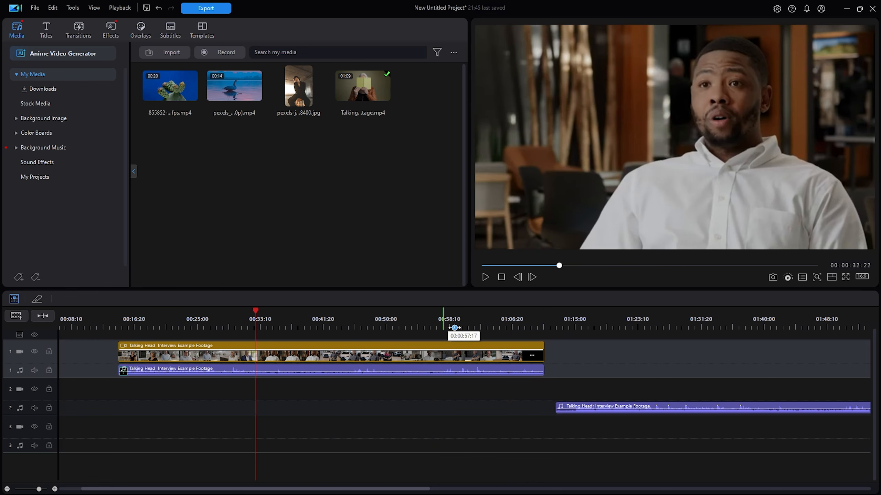
{"action": "left_click", "coordinate": [520, 328]}
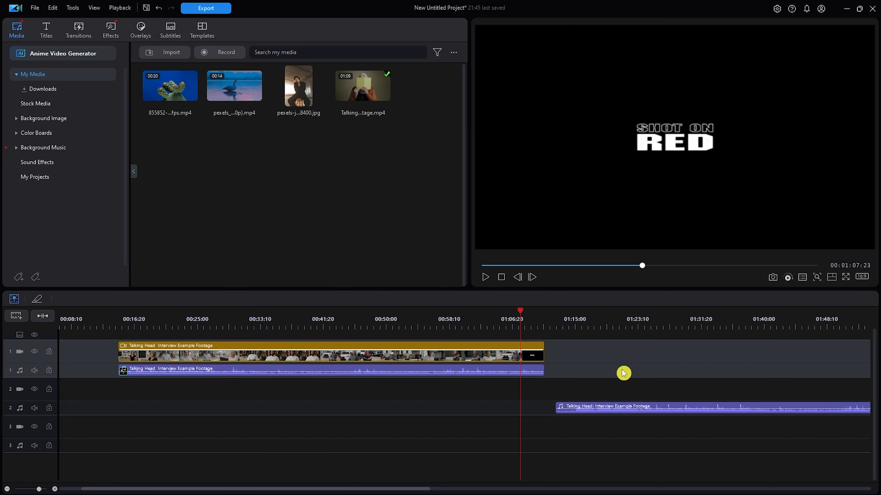
{"action": "left_click", "coordinate": [494, 327]}
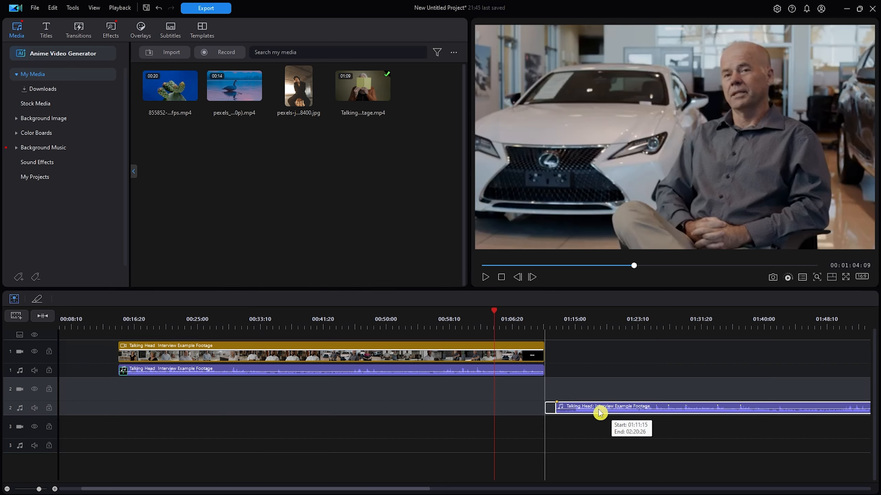
Move the audio clip on track 2 earlier to start at about 00:57, overlapping the end of the video clip
{"action": "left_click_drag", "start_coordinate": [613, 412], "coordinate": [508, 409]}
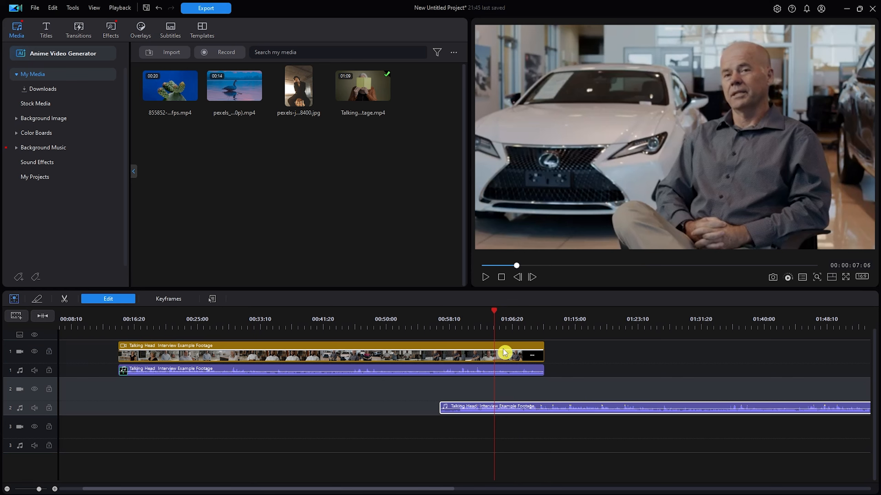
{"action": "left_click", "coordinate": [648, 359]}
{"action": "left_click_drag", "start_coordinate": [341, 490], "coordinate": [472, 489]}
Locate the final sounds of the track 2 audio clip, playing it from 01:58:10, and compare them with the video's ending
{"action": "left_click", "coordinate": [549, 328]}
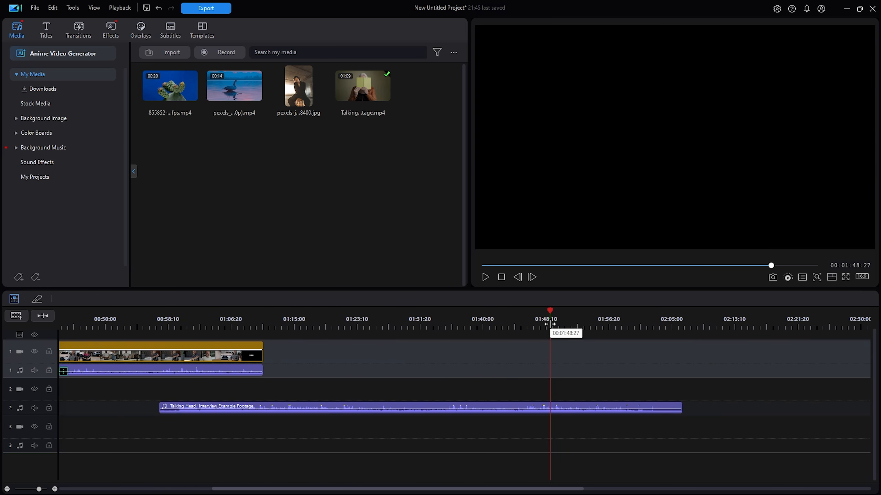
{"action": "left_click", "coordinate": [476, 328]}
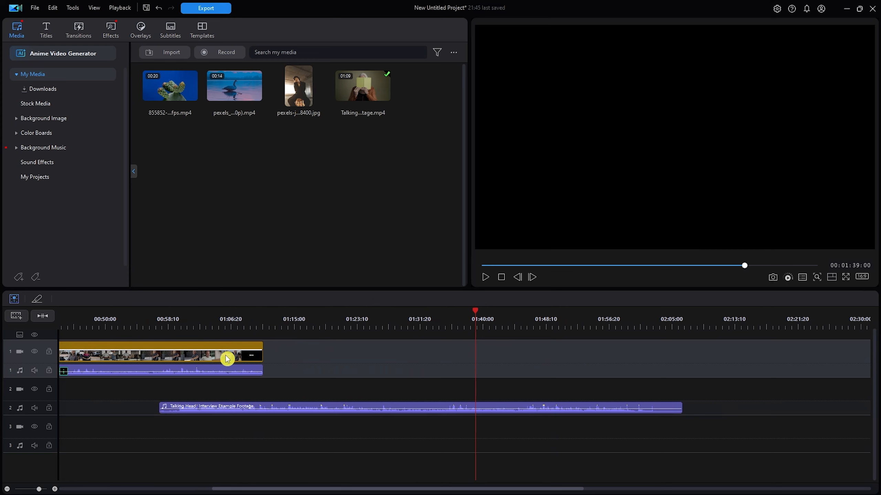
{"action": "left_click", "coordinate": [231, 320]}
{"action": "left_click", "coordinate": [236, 326]}
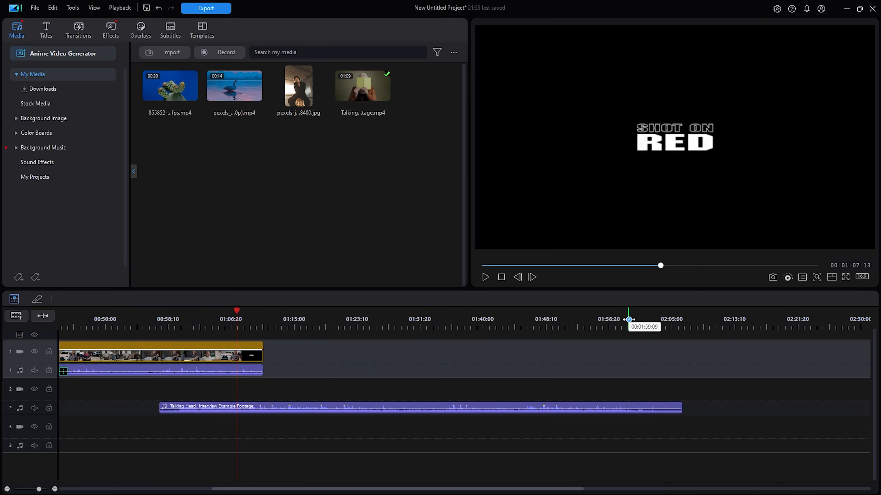
{"action": "left_click", "coordinate": [615, 327]}
{"action": "left_click", "coordinate": [620, 327]}
{"action": "left_click", "coordinate": [615, 329]}
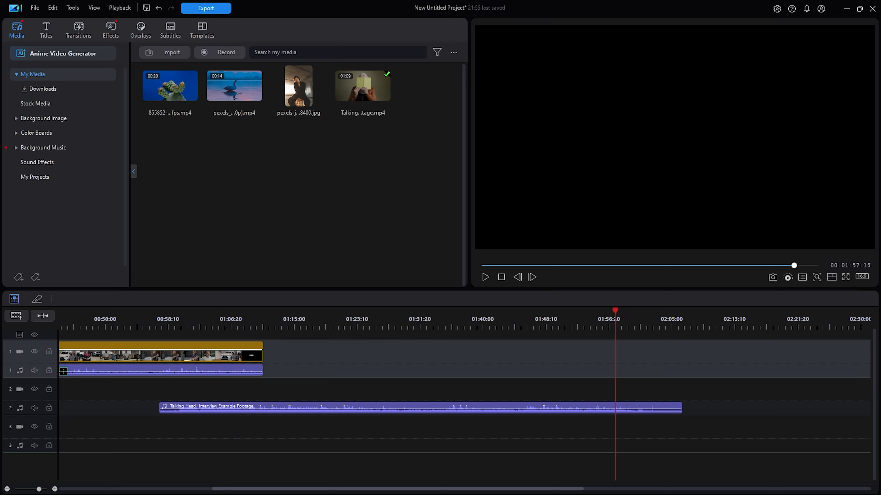
{"action": "left_click", "coordinate": [621, 327]}
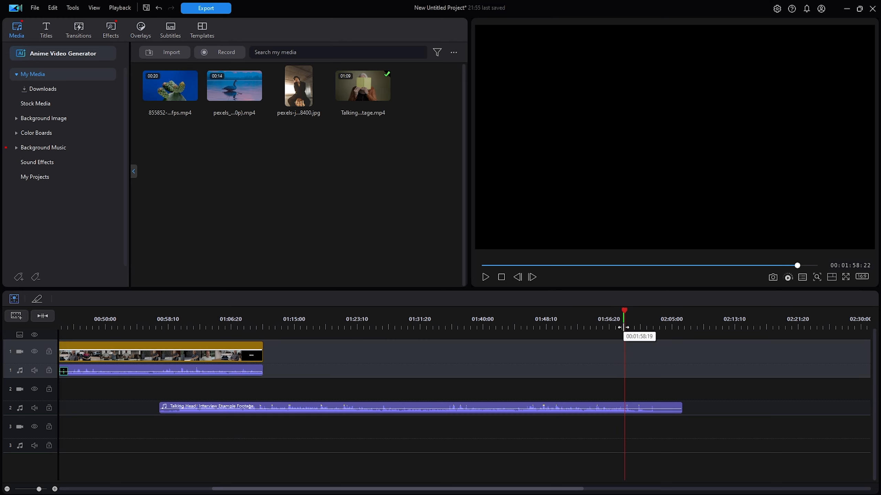
{"action": "left_click", "coordinate": [624, 327]}
{"action": "left_click", "coordinate": [621, 328]}
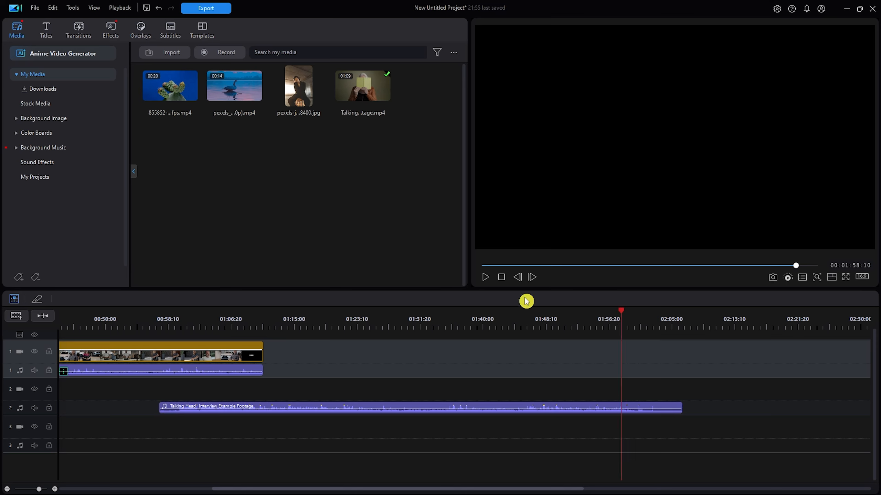
{"action": "left_click", "coordinate": [488, 278]}
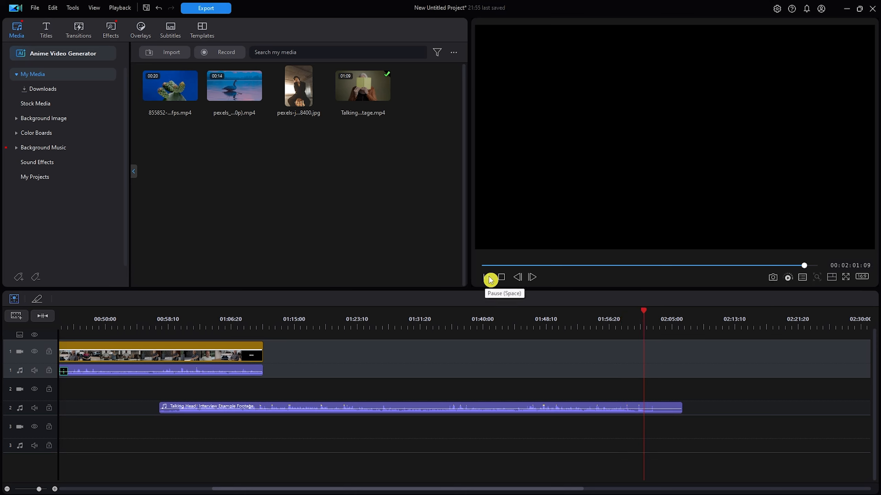
{"action": "left_click", "coordinate": [489, 279]}
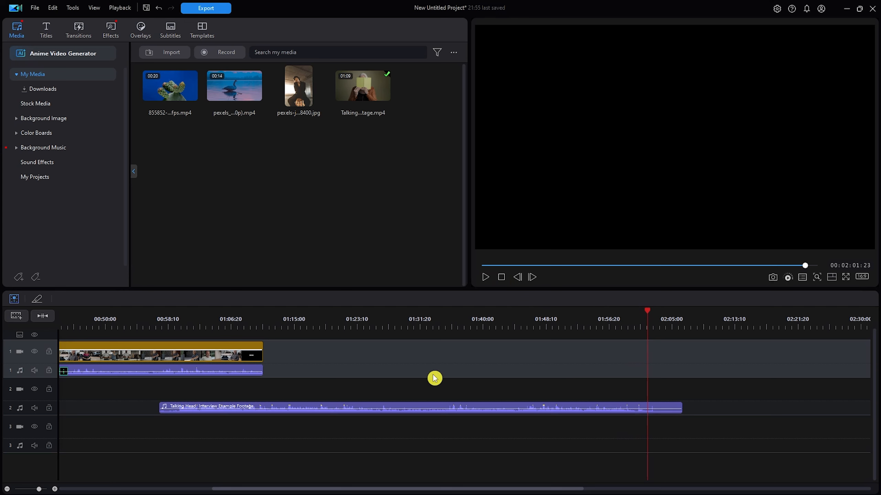
Delete the interview clip's audio from audio track 1
{"action": "left_click", "coordinate": [229, 374]}
{"action": "right_click", "coordinate": [201, 374]}
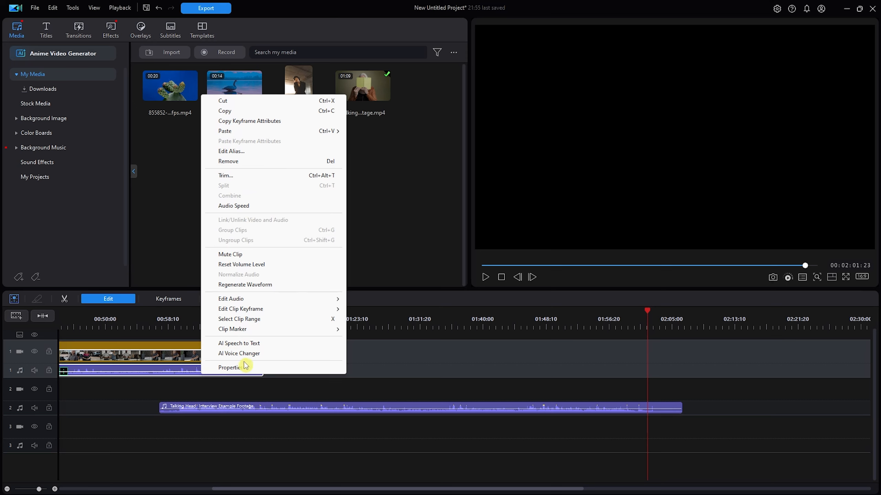
{"action": "left_click", "coordinate": [156, 371]}
{"action": "key", "text": "Delete"}
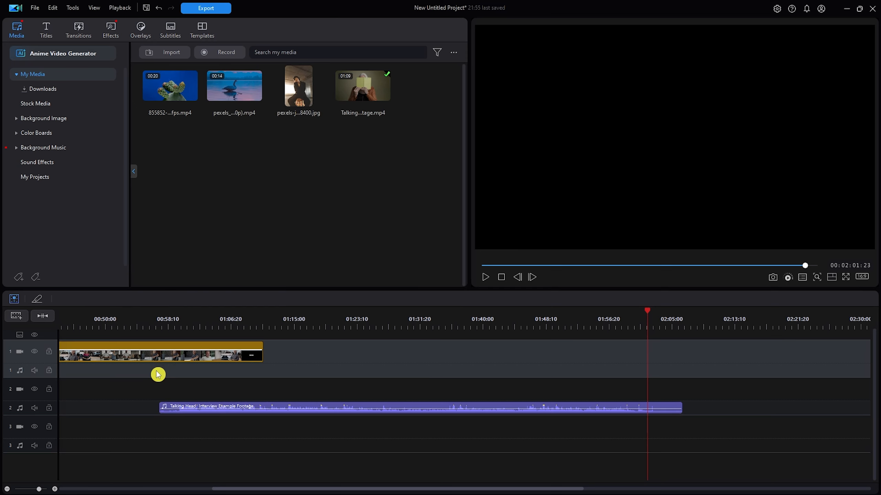
Move the interview video clip later to start at about 01:08, and check its closing shot against the audio near 02:00
{"action": "left_click_drag", "start_coordinate": [176, 360], "coordinate": [585, 357]}
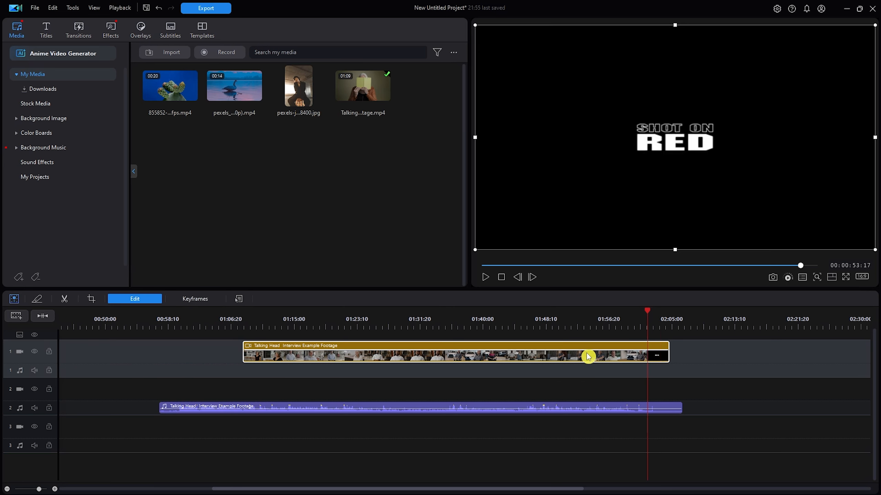
{"action": "left_click", "coordinate": [630, 323]}
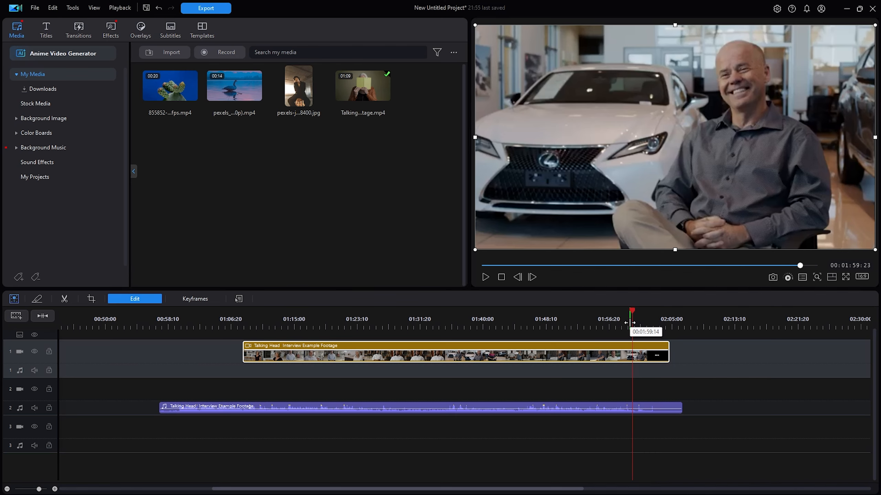
{"action": "left_click", "coordinate": [640, 322]}
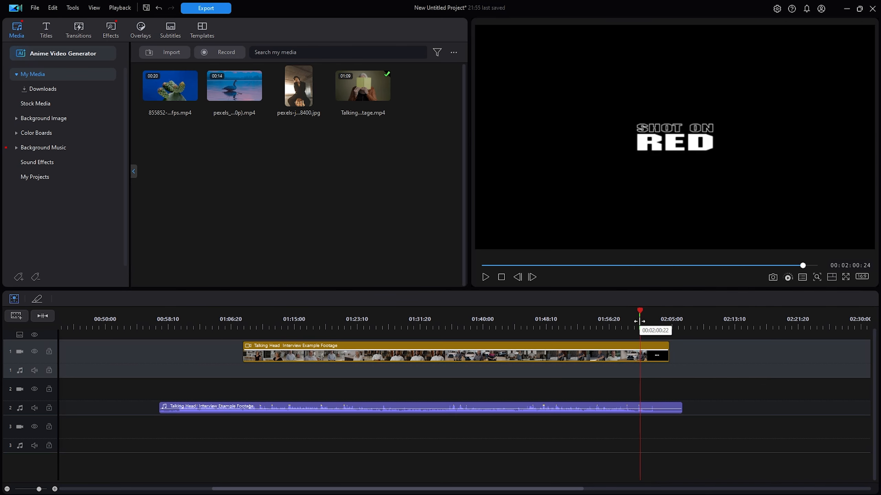
Position the playhead at 02:00:15 and shift the interview video clip about one second later against the track 2 audio
{"action": "left_click", "coordinate": [721, 408]}
{"action": "left_click_drag", "start_coordinate": [642, 309], "coordinate": [639, 308]}
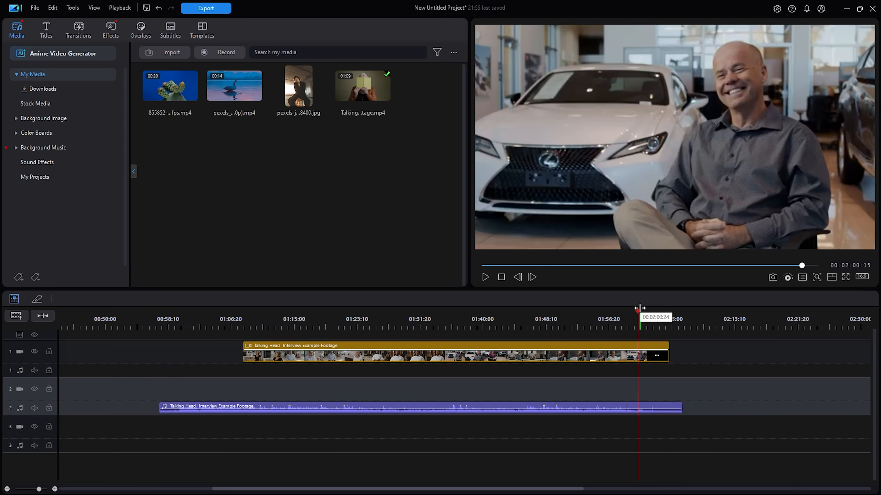
{"action": "left_click", "coordinate": [641, 360]}
{"action": "left_click_drag", "start_coordinate": [641, 360], "coordinate": [654, 361]}
{"action": "double_click", "coordinate": [652, 361]}
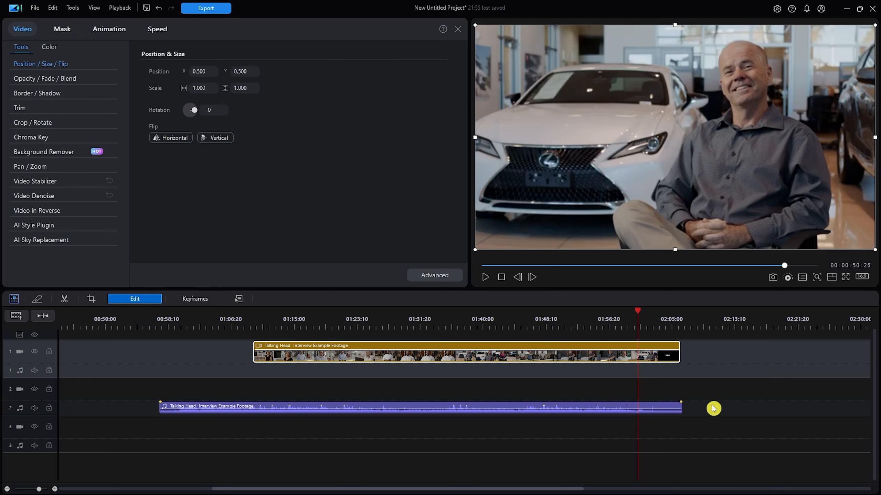
Play the timeline near the video's closing shot and again from 01:17:17 to check the sync with the track 2 audio
{"action": "key", "text": "space"}
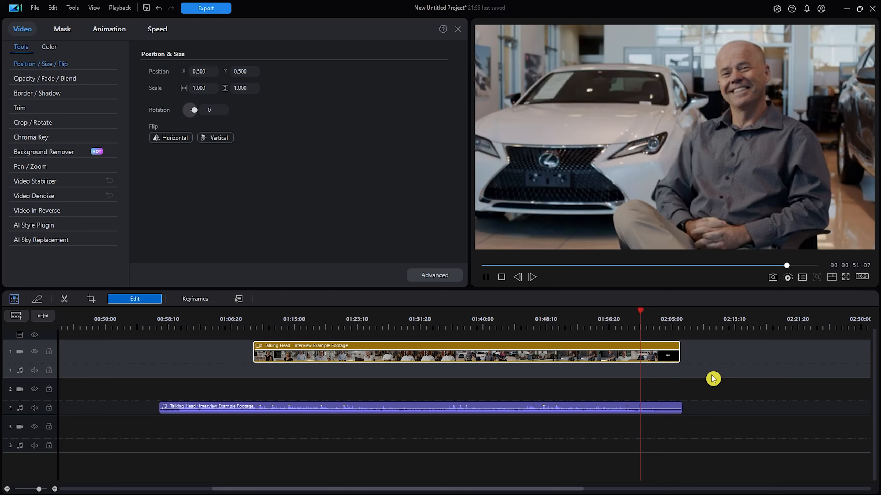
{"action": "key", "text": "space"}
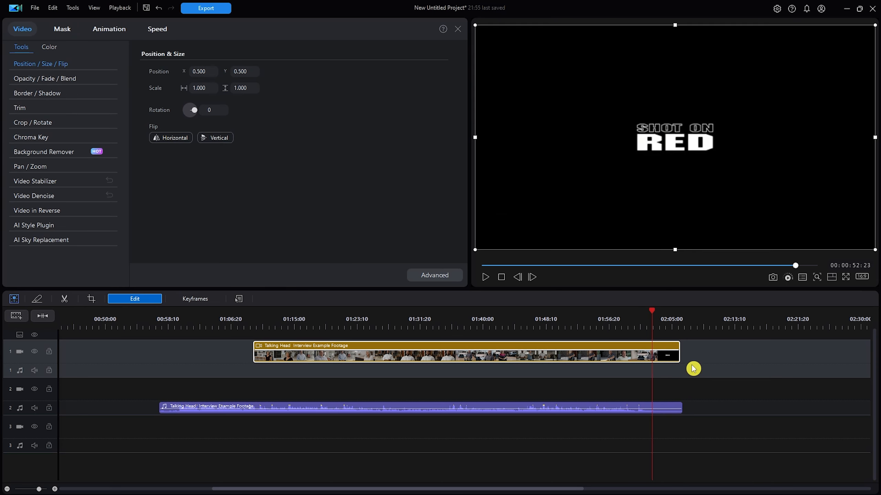
{"action": "left_click", "coordinate": [313, 328]}
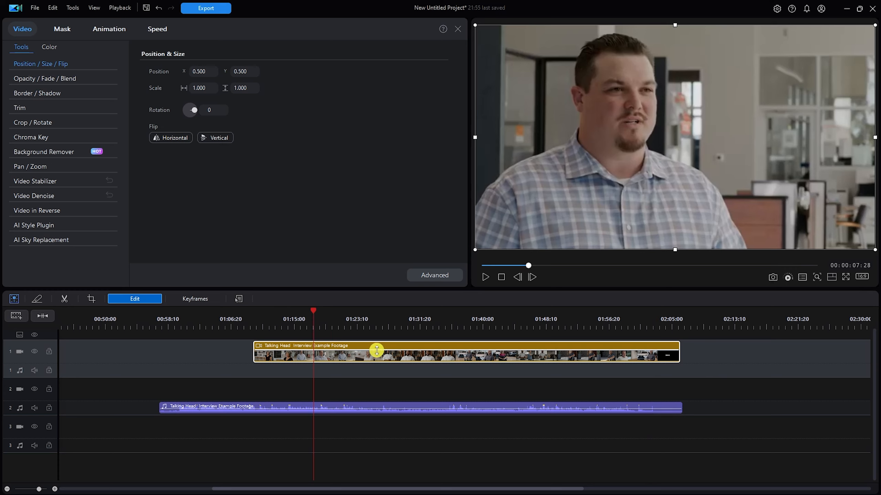
{"action": "key", "text": "space"}
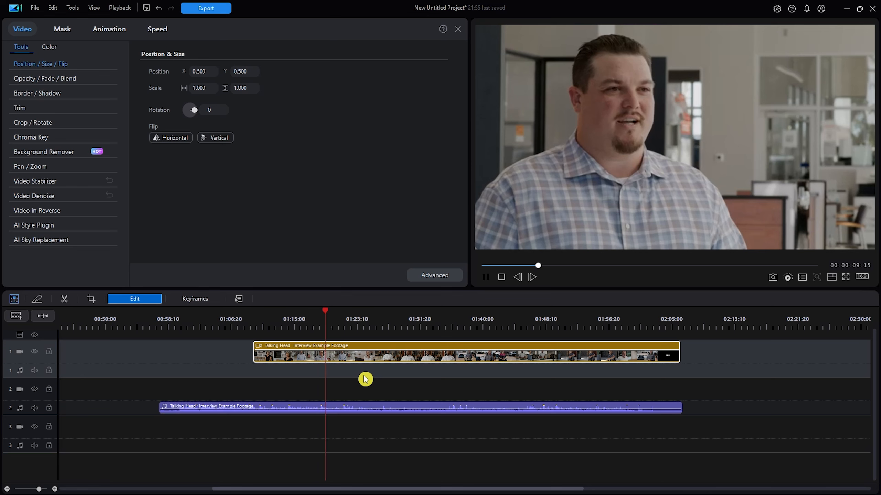
{"action": "key", "text": "space"}
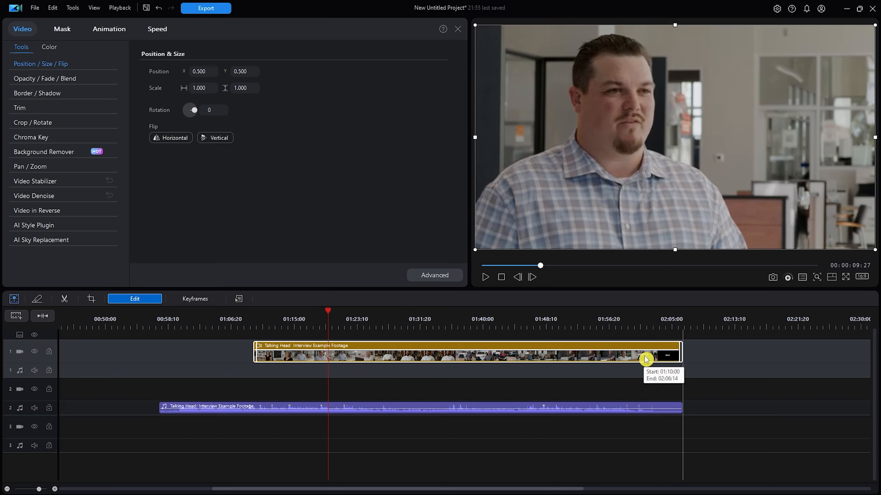
Move the interview video clip to start at 01:10:00, aligning its end with the track 2 audio, and play from about 01:11:28 to check
{"action": "left_click_drag", "start_coordinate": [645, 357], "coordinate": [646, 358]}
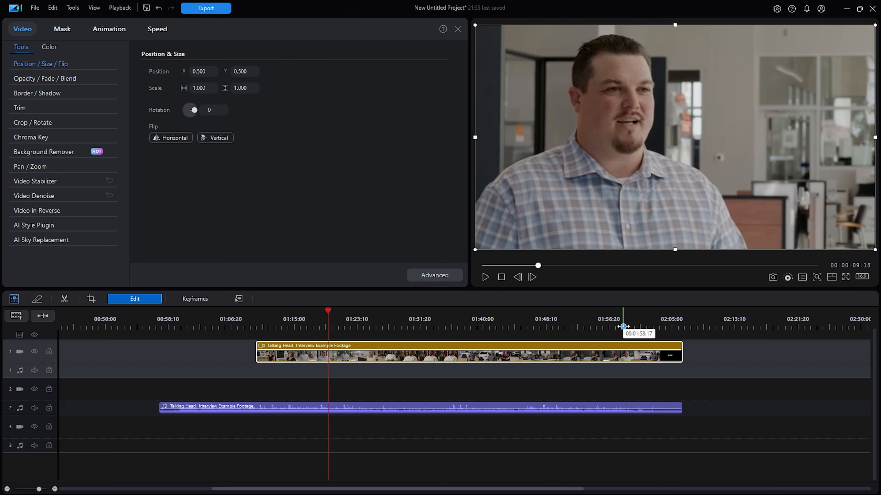
{"action": "left_click", "coordinate": [271, 325]}
{"action": "key", "text": "space"}
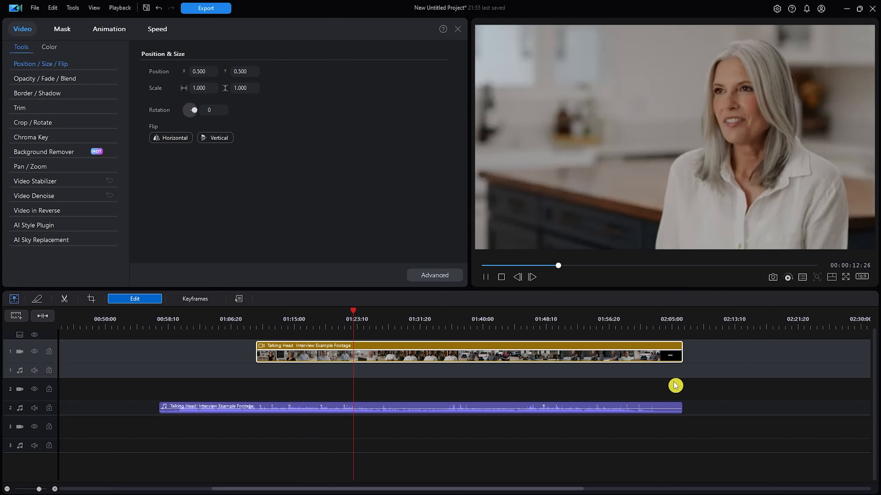
{"action": "key", "text": "space"}
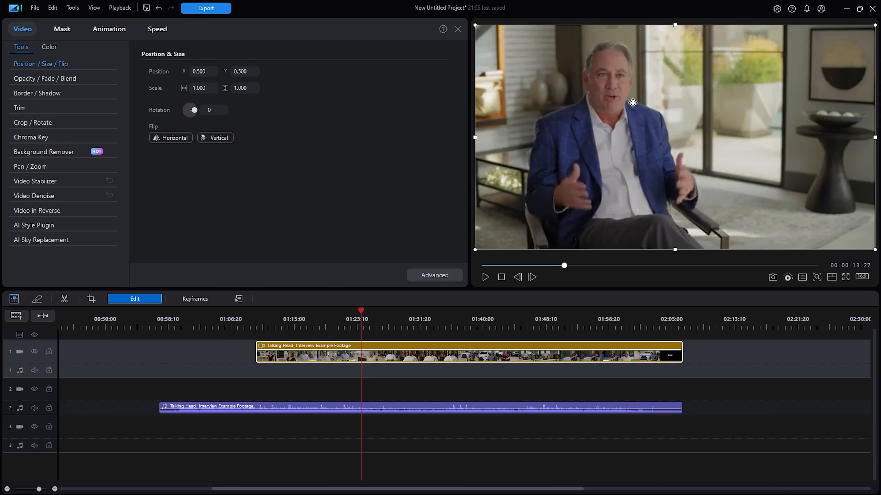
Play the timeline from about 01:55 to check the interview video's sync with the audio near the end
{"action": "left_click", "coordinate": [349, 413]}
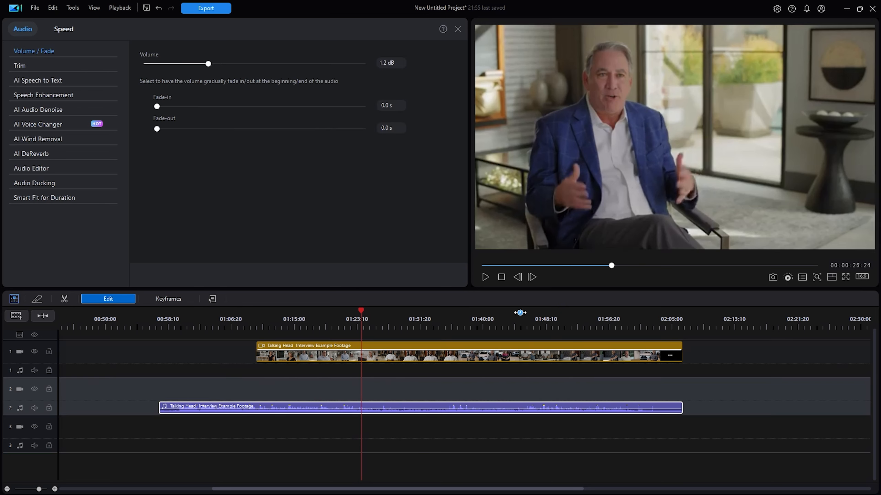
{"action": "left_click", "coordinate": [465, 388]}
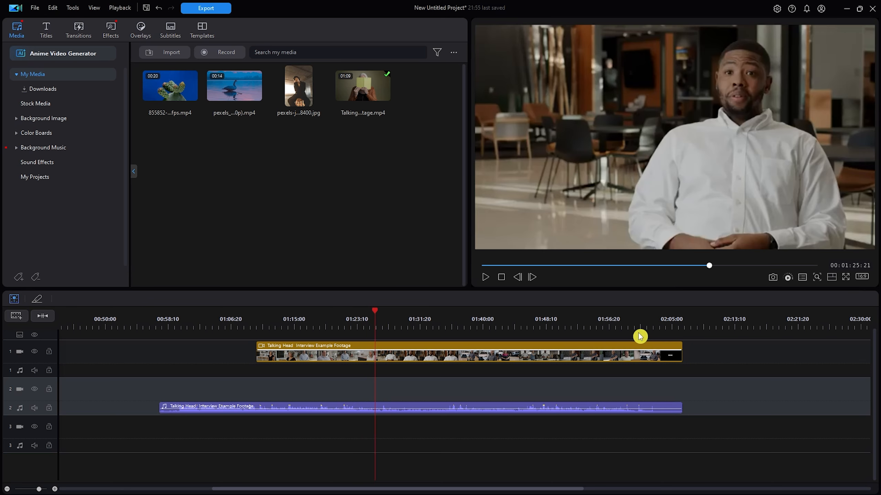
{"action": "left_click", "coordinate": [600, 327]}
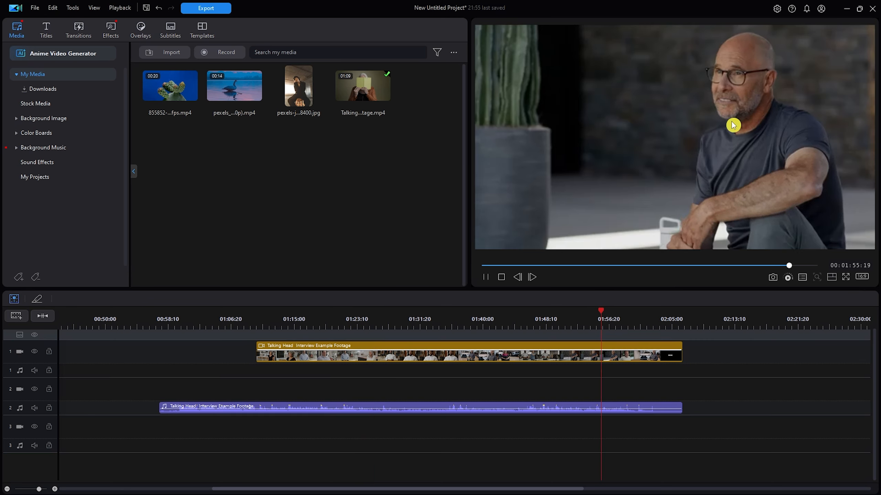
{"action": "key", "text": "space"}
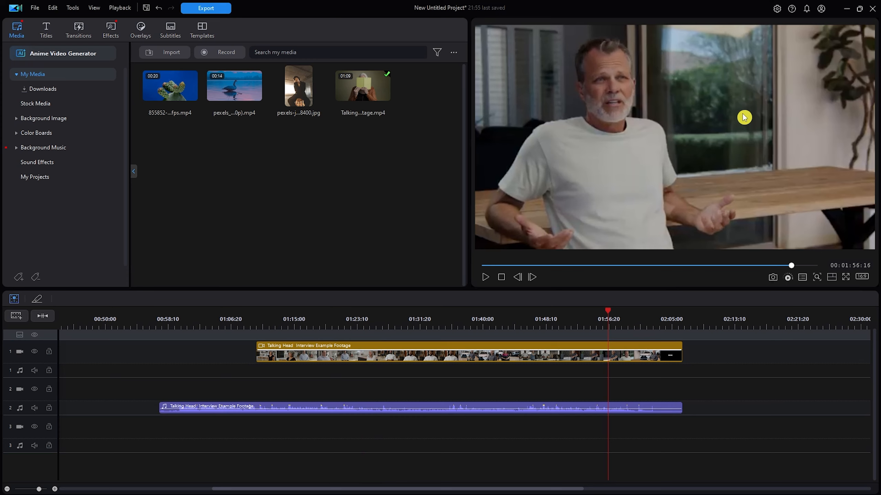